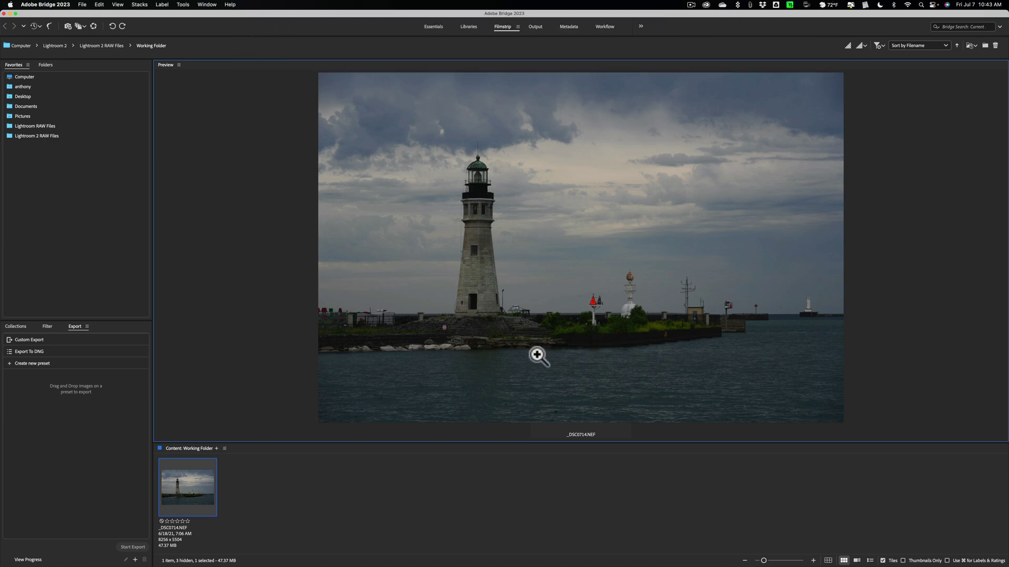
Enlarge the preview area slightly and open the raw lighthouse photo _DSC0714.NEF in Camera Raw.
mouse_move(507, 443)
left_mouse_down()
mouse_move(509, 462)
mouse_move(508, 437)
mouse_move(509, 447)
left_mouse_up()
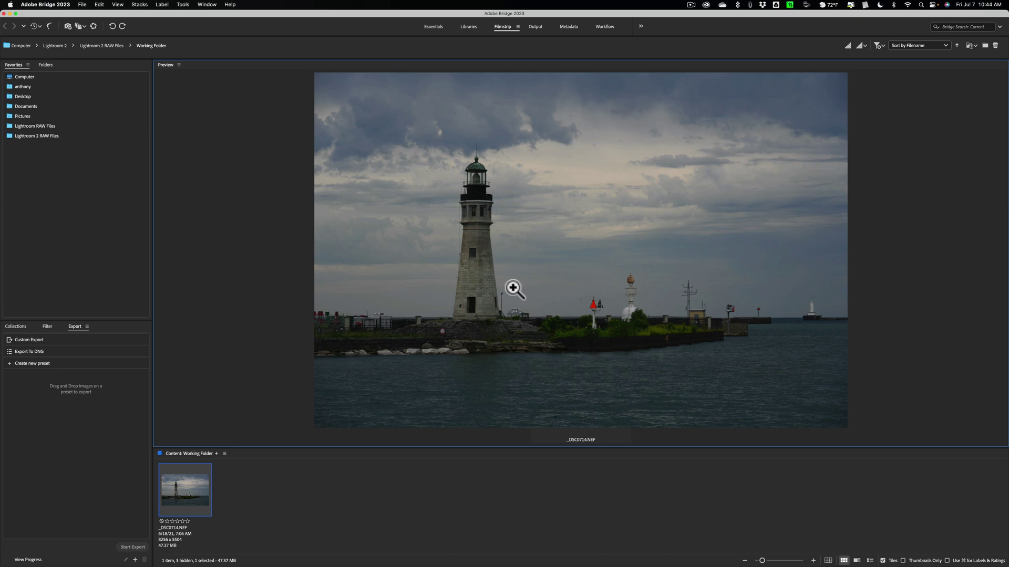
left_click(562, 173)
right_click(531, 101)
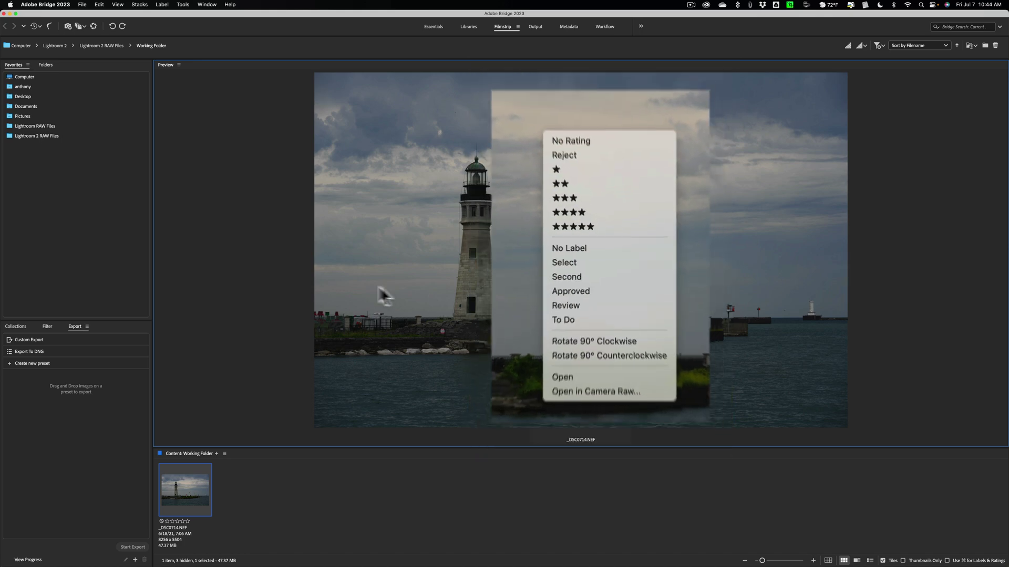
left_click(286, 265)
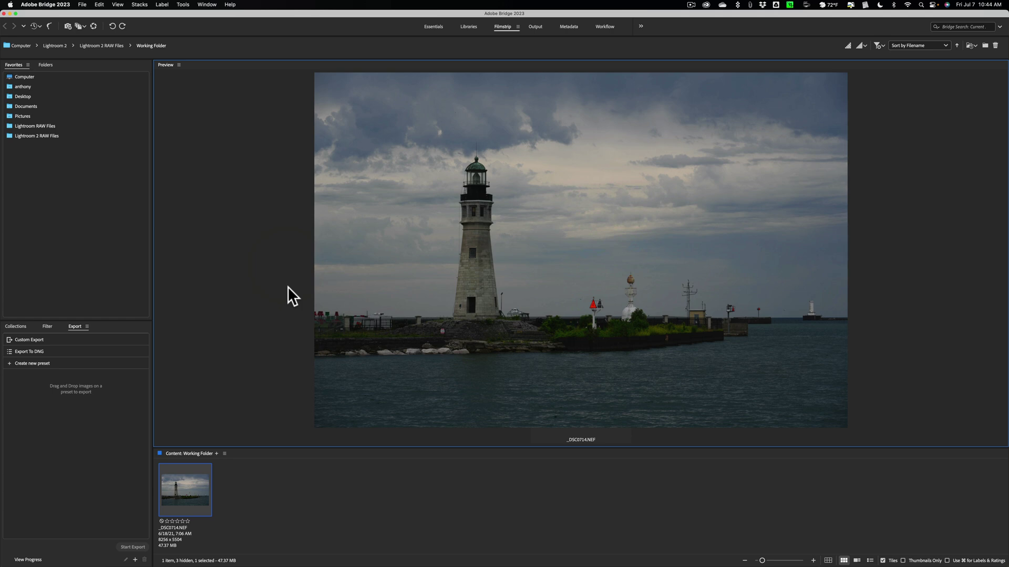
left_click(190, 487)
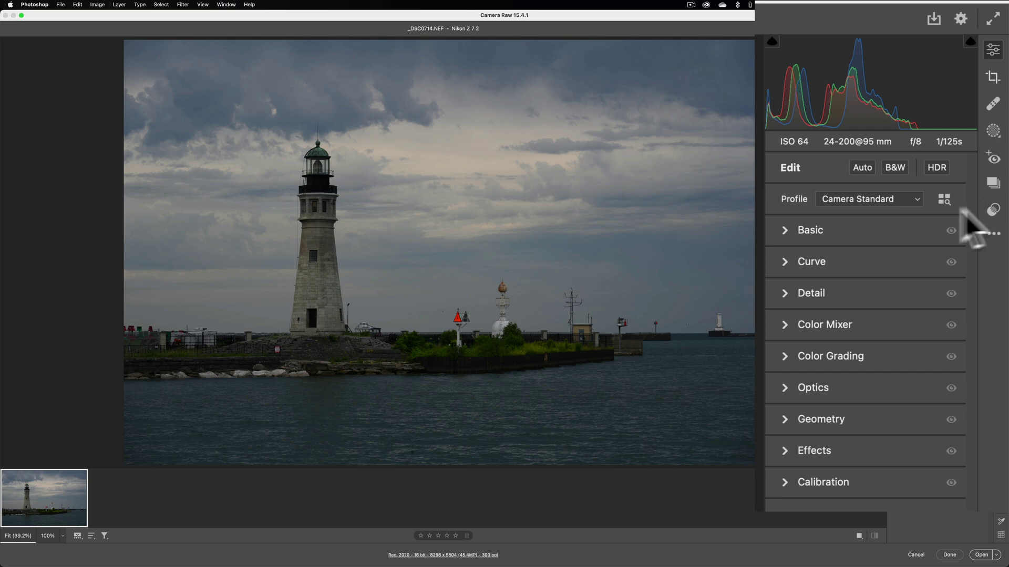
In the Basic adjustments, set Contrast to 0, Highlights to -37, Shadows to +35, Whites to +65 and Blacks to -10.
left_click(796, 230)
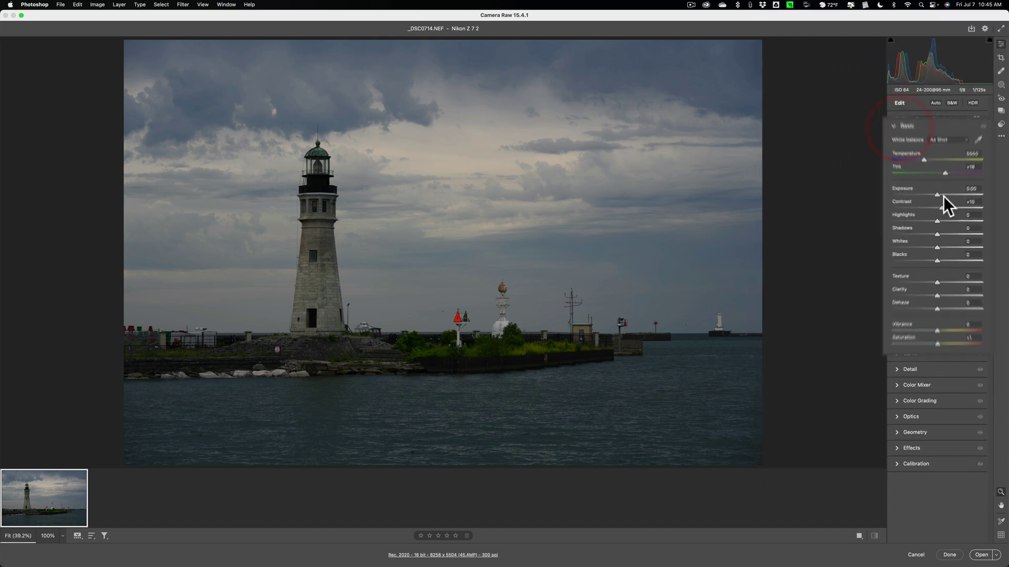
mouse_move(906, 179)
left_mouse_down()
mouse_move(868, 209)
mouse_move(932, 234)
mouse_move(899, 257)
mouse_move(952, 263)
left_mouse_up()
key("alt")
left_click_drag(899, 283, 889, 283)
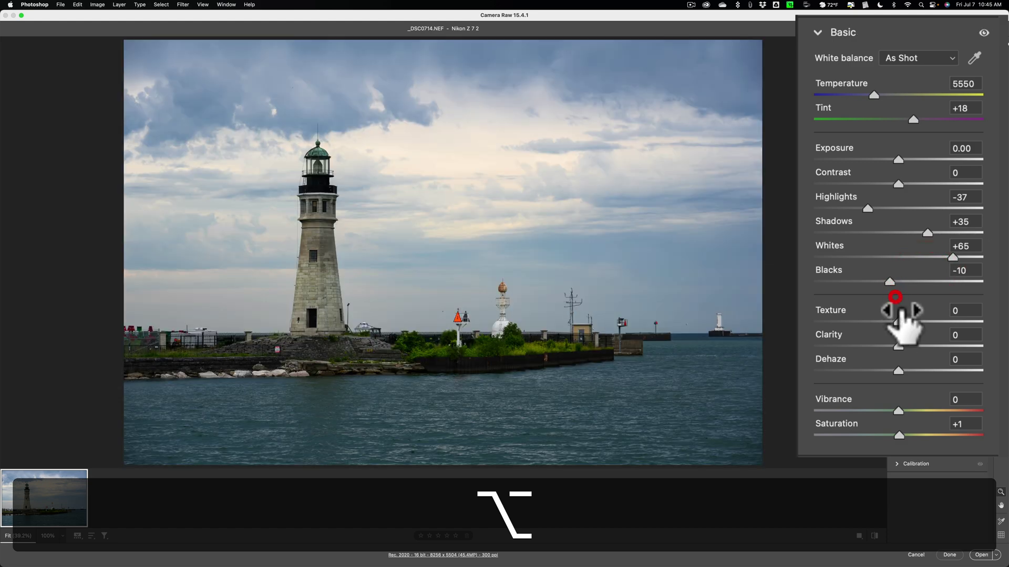
left_click_drag(900, 322, 906, 410)
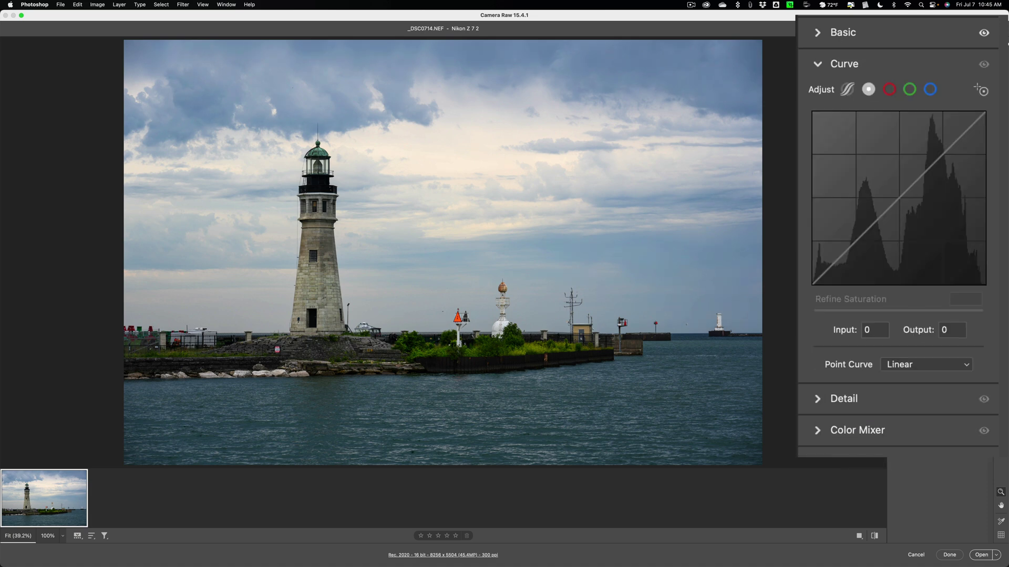
Lower the midpoint of the blue channel's point curve to input 134, output 125.
left_click(928, 88)
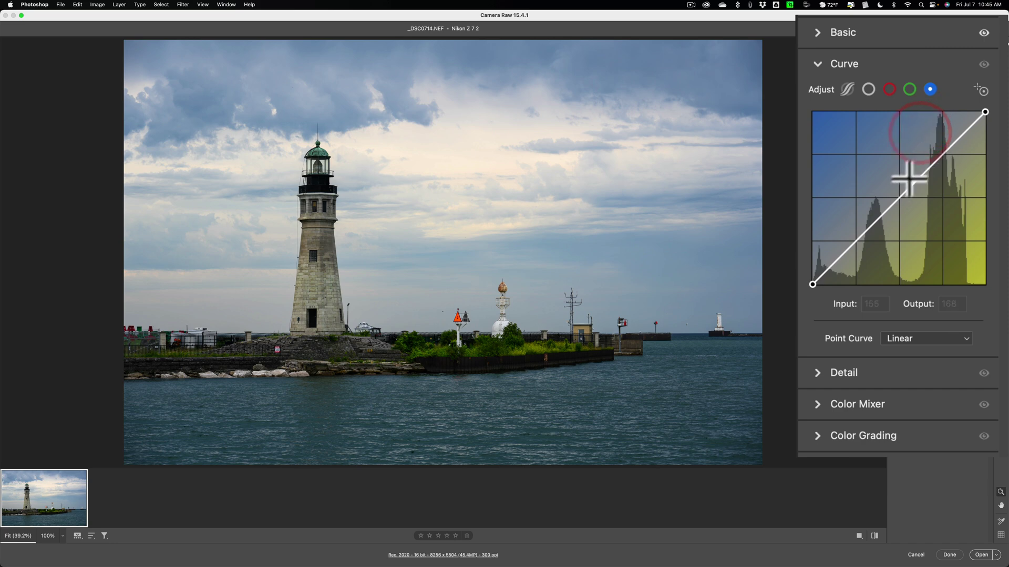
left_click(899, 197)
left_click_drag(899, 196, 903, 200)
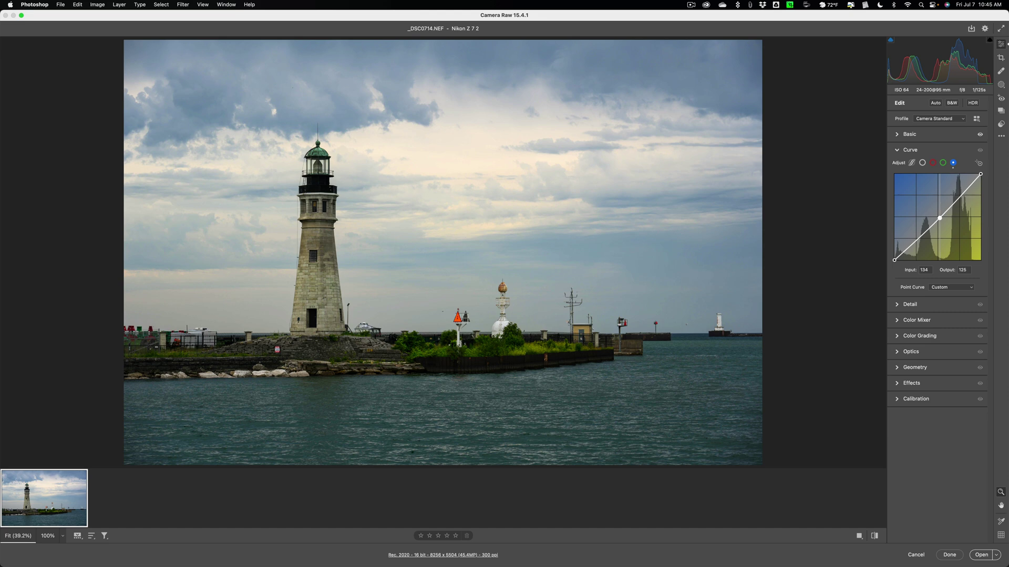
left_click(910, 149)
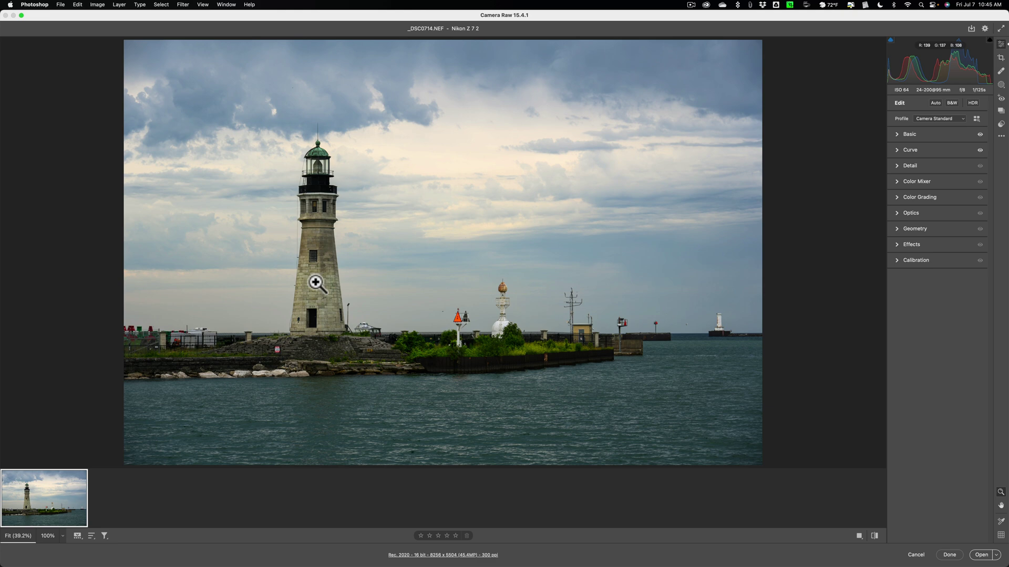
Add a vignette of -4 to the photo and finish the Camera Raw edit without opening the image in Photoshop.
left_click(898, 246)
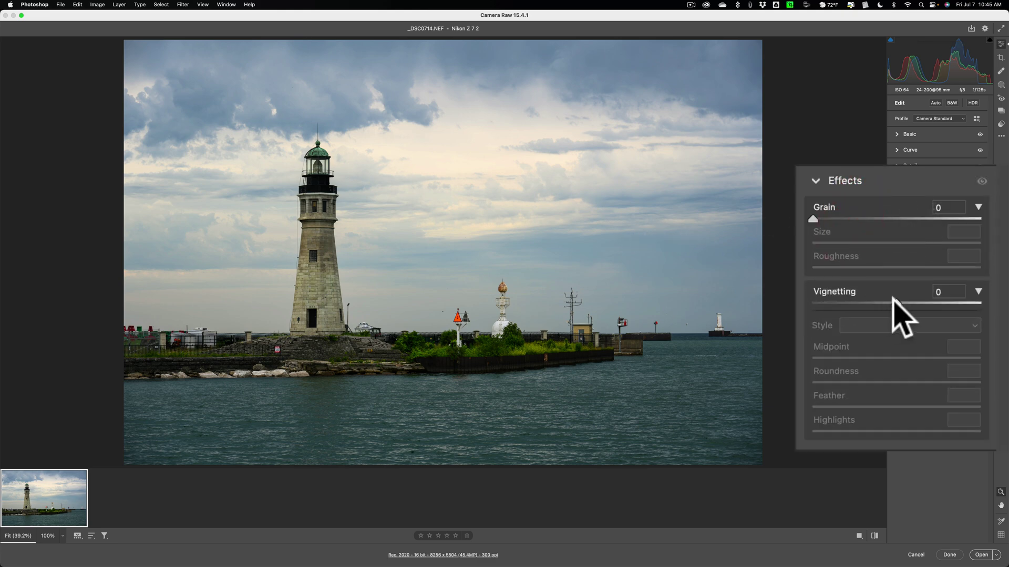
left_click_drag(896, 303, 893, 303)
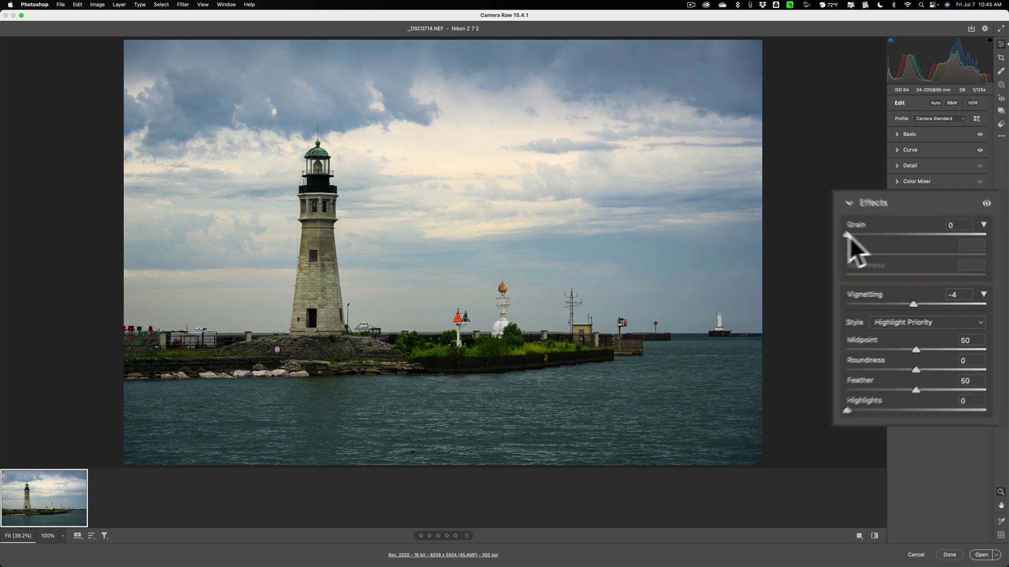
left_click(898, 245)
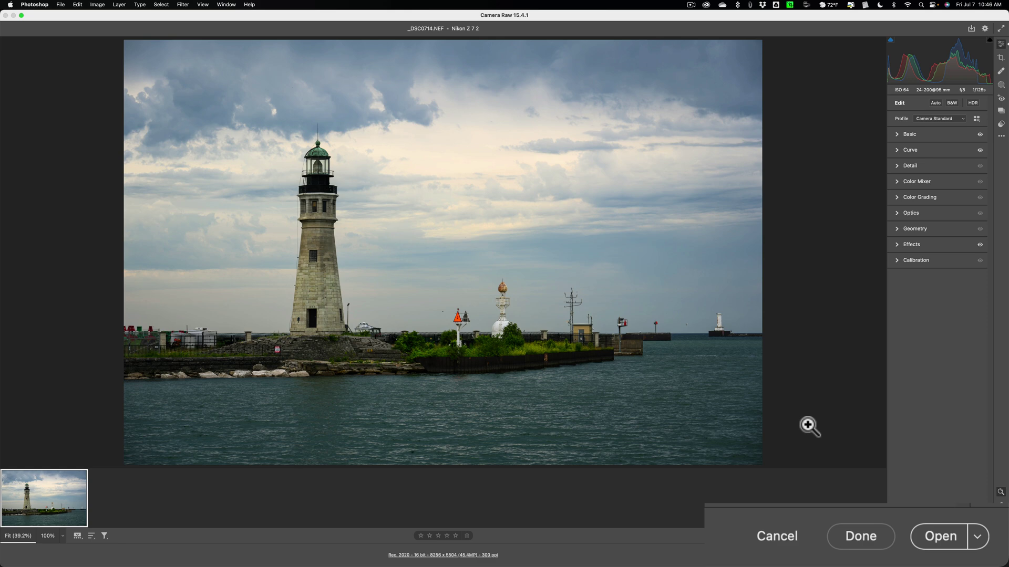
left_click(858, 538)
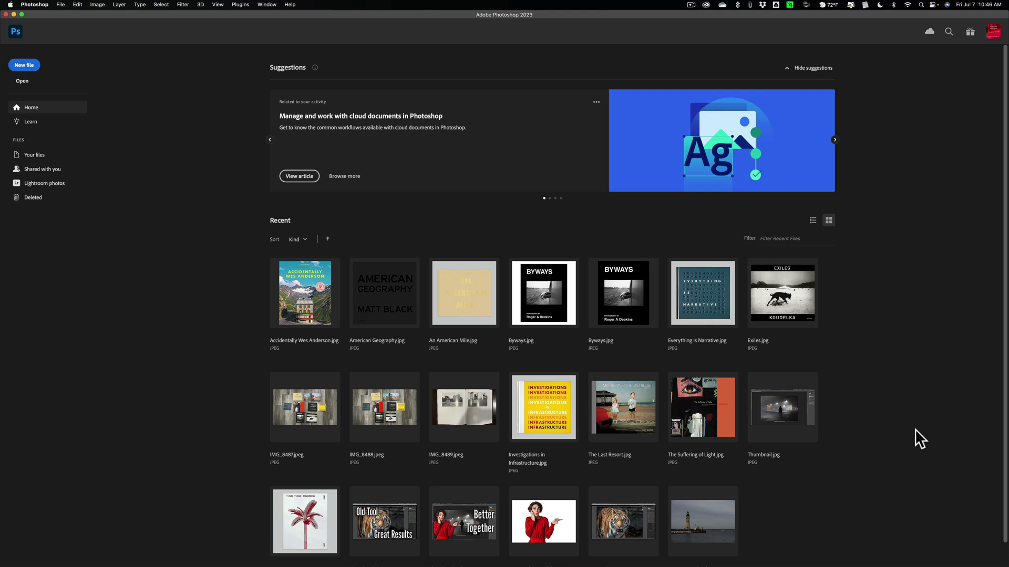
Leave Photoshop, return to Adobe Bridge and open the edited _DSC0714.NEF with Topaz Photo AI 1.4.
left_click(38, 5)
left_click(50, 85)
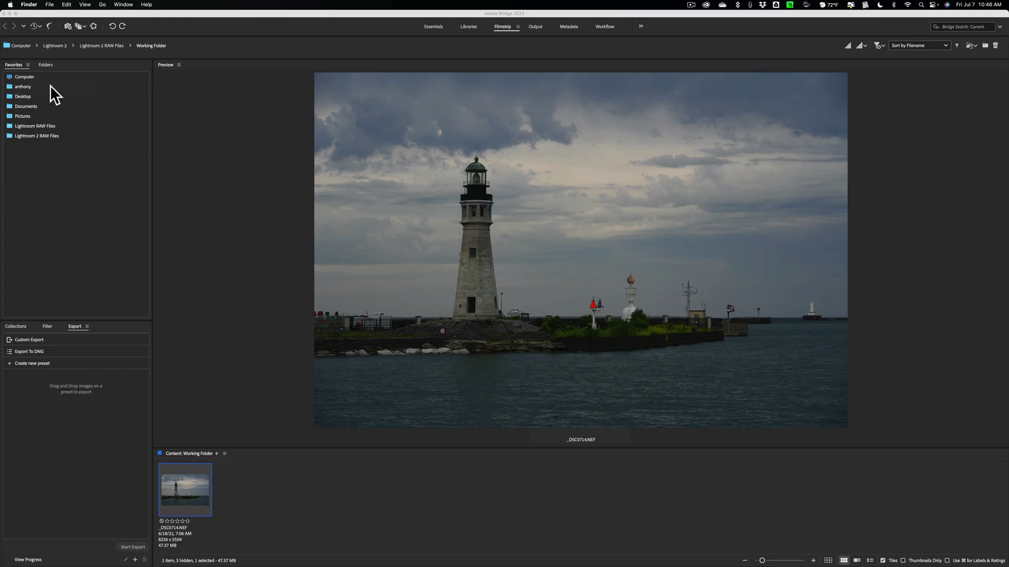
left_click(455, 231)
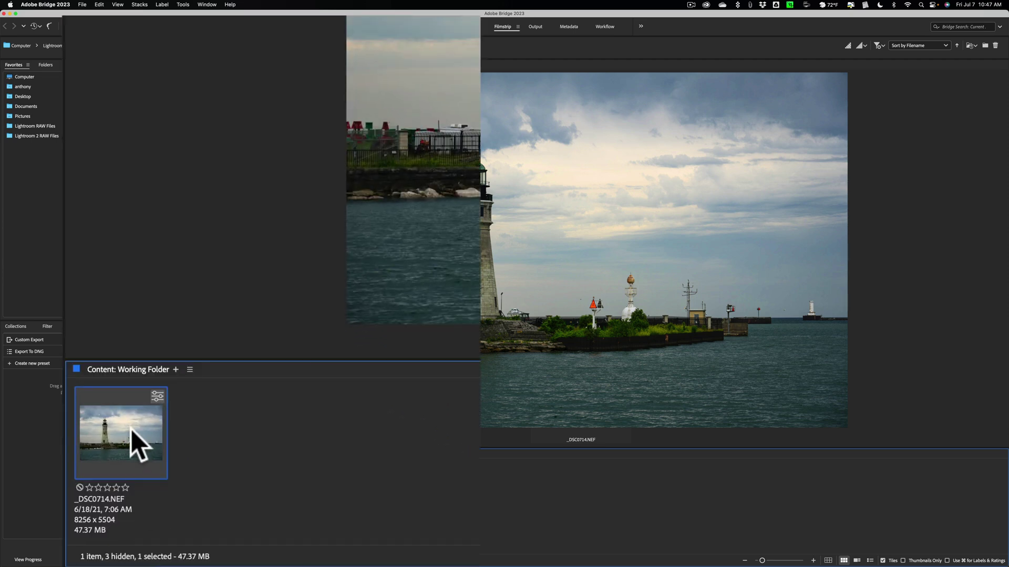
right_click(130, 429)
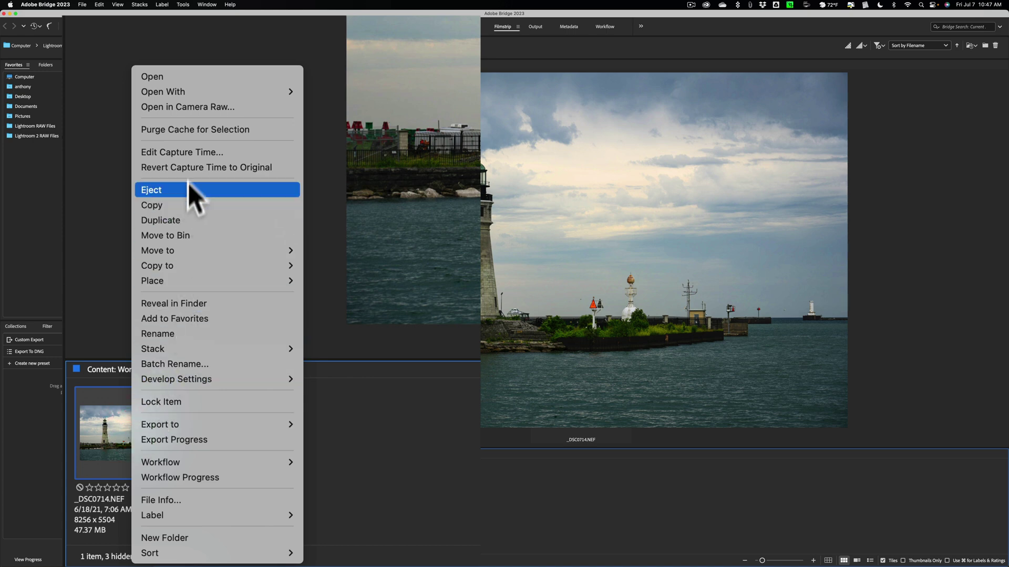
mouse_move(217, 94)
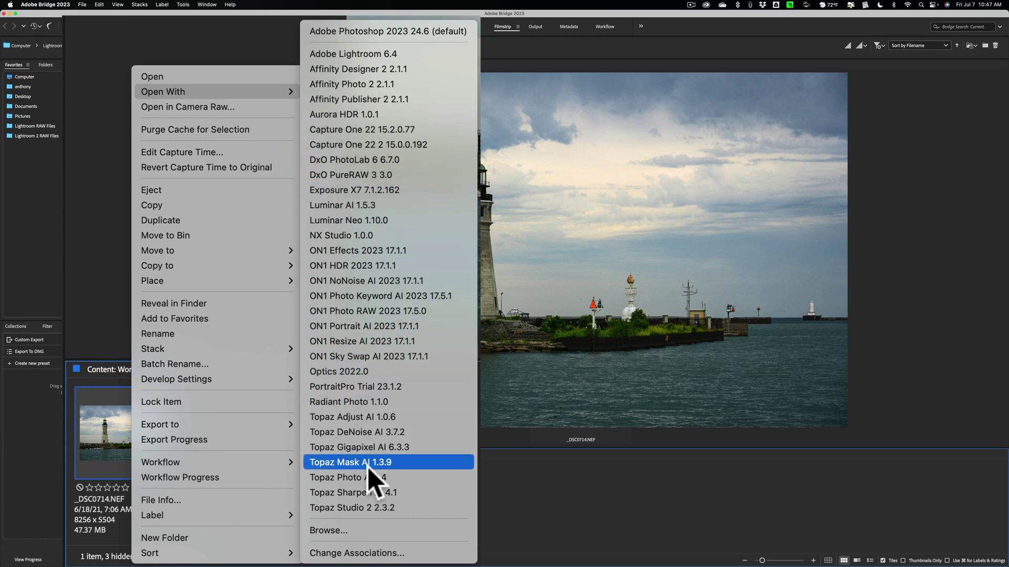
left_click(412, 477)
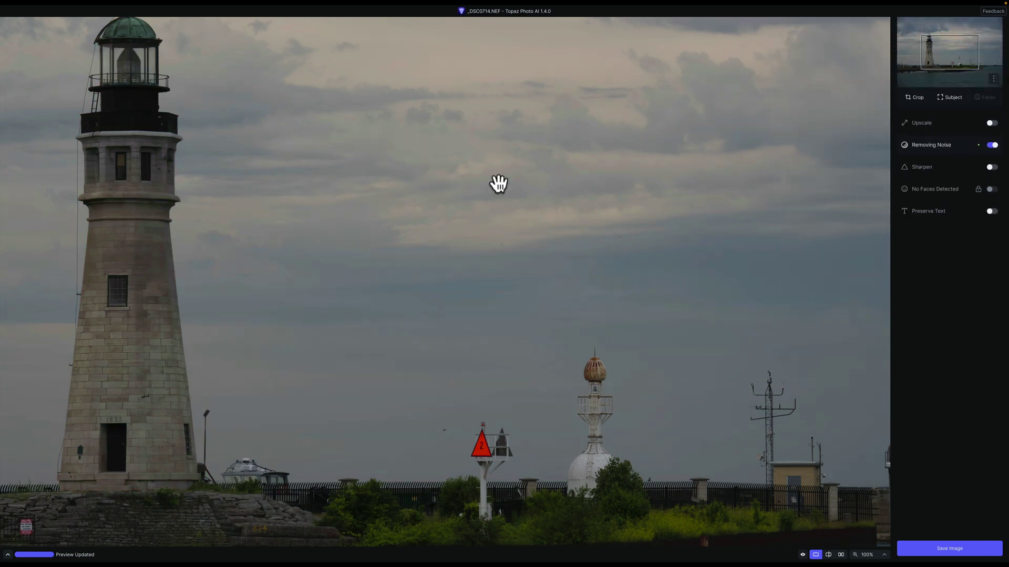
Compare the sky before and after noise removal at 100%, 200% and 400% zoom.
key("backslash")
left_click(498, 184)
left_click(886, 555)
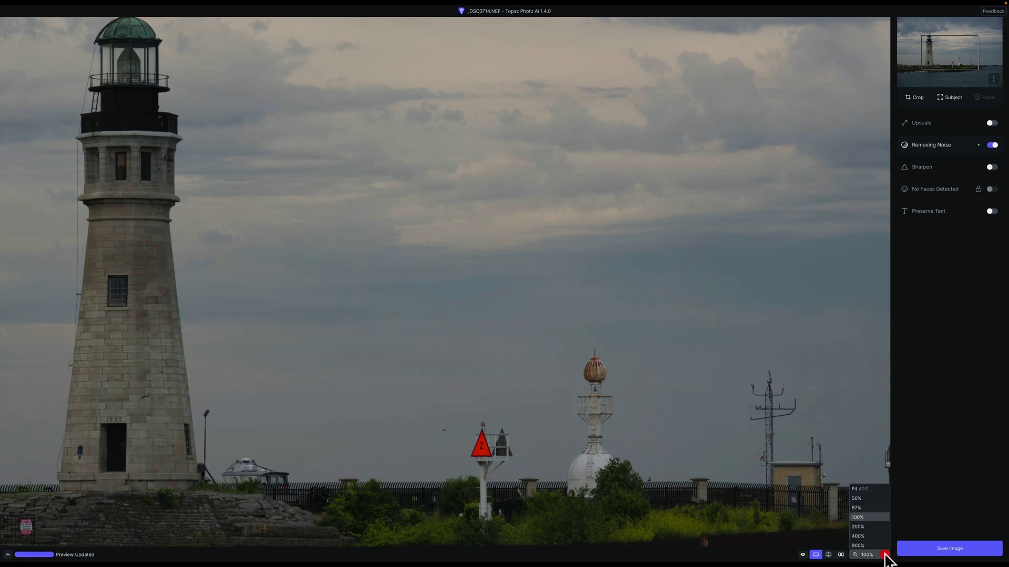
left_click(860, 526)
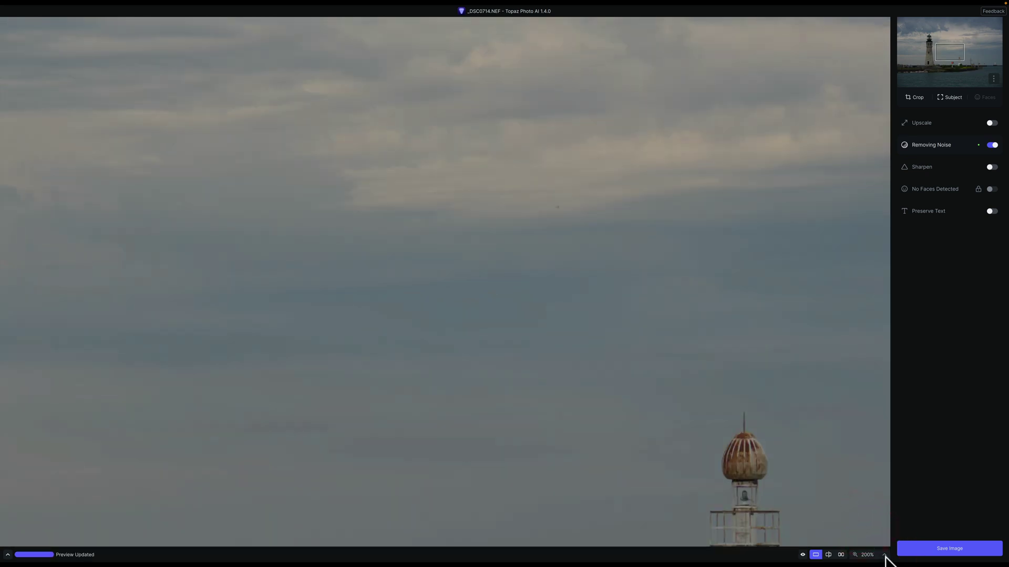
left_click(885, 556)
left_click(872, 532)
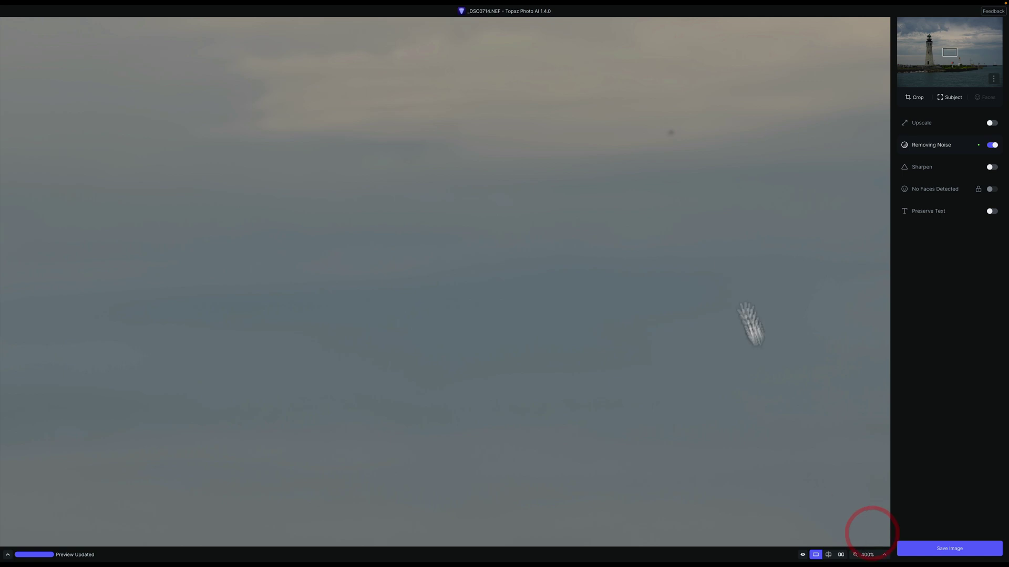
left_click(683, 192)
left_click(684, 192)
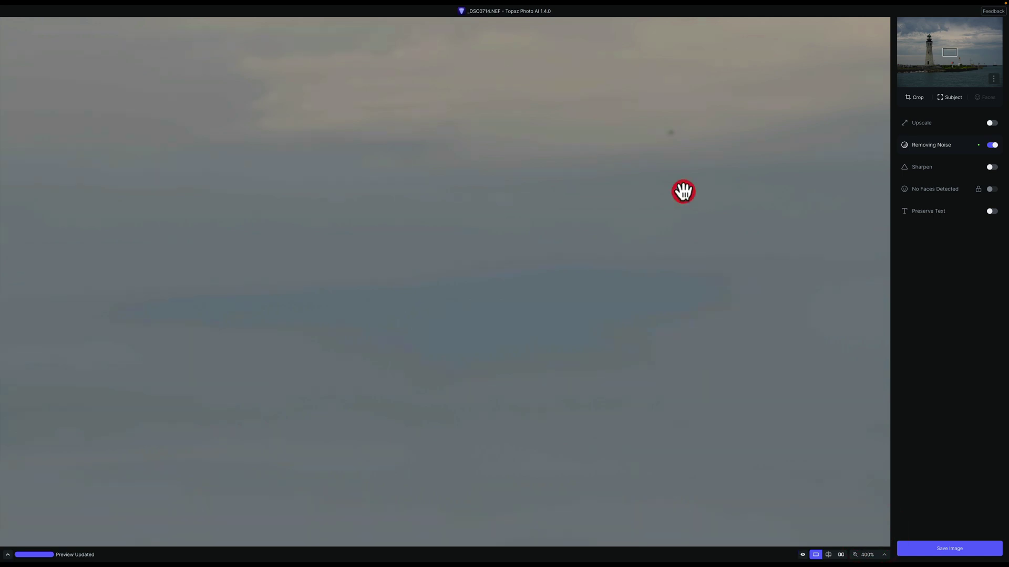
left_click(684, 192)
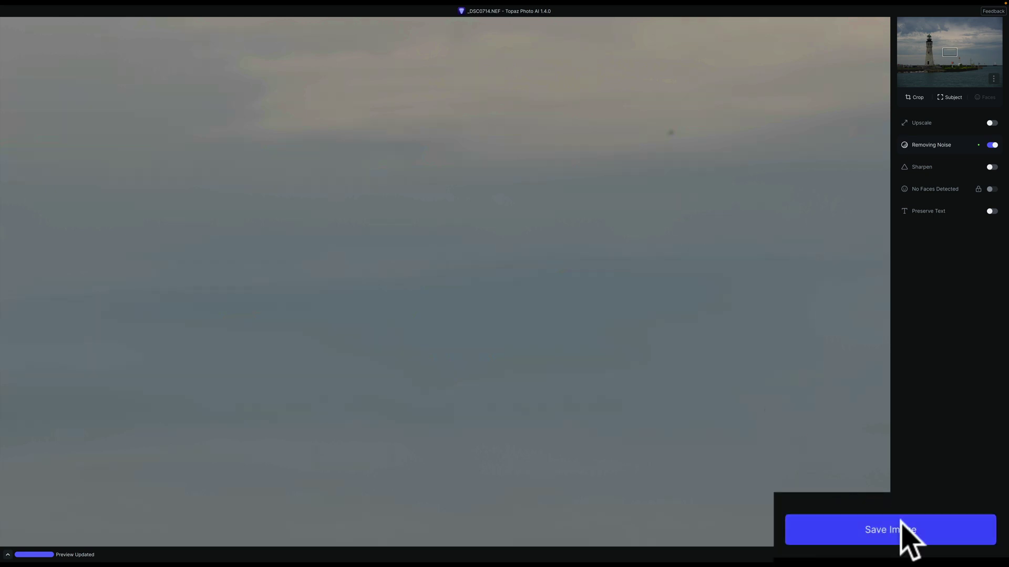
Save the denoised image as a DNG in the original folder with prefix 130, suffix -topaz and applied filters in the filename.
left_click(900, 530)
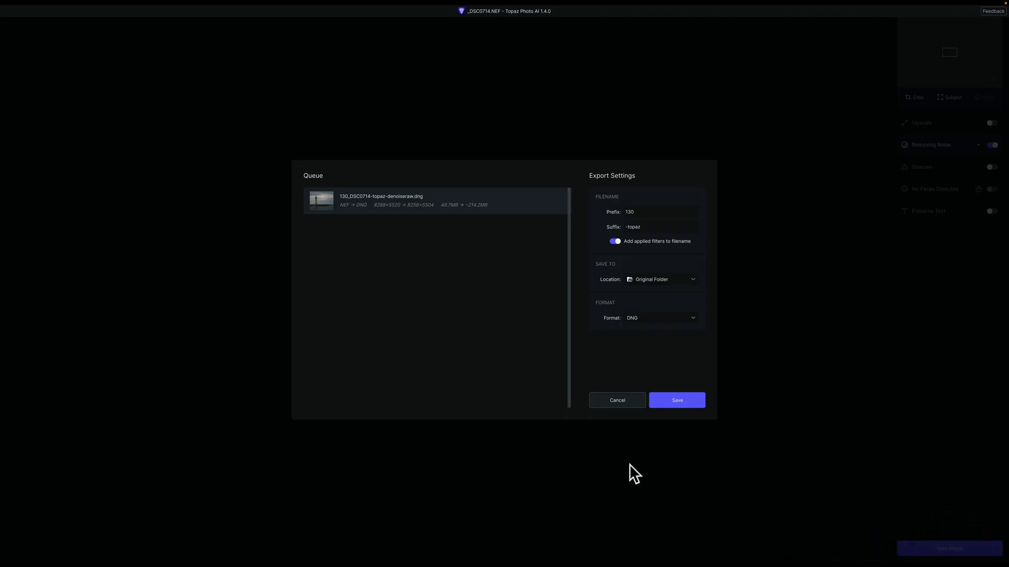
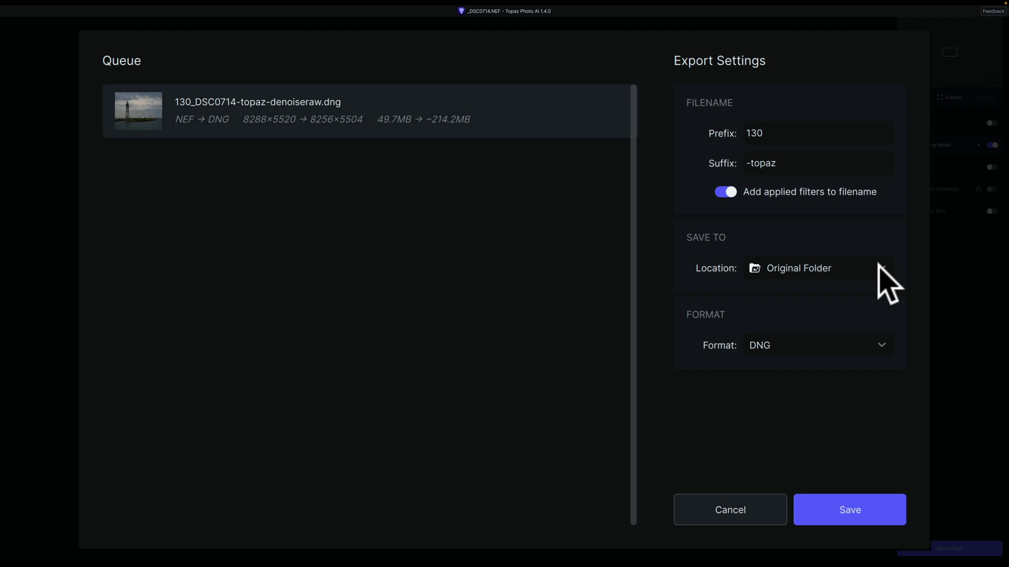
left_click(852, 511)
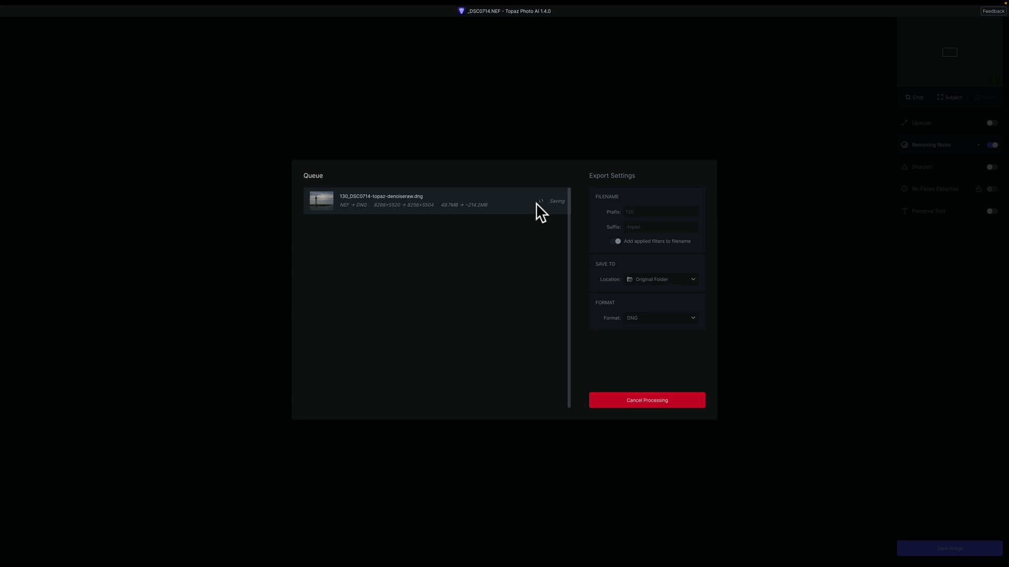
left_click(655, 399)
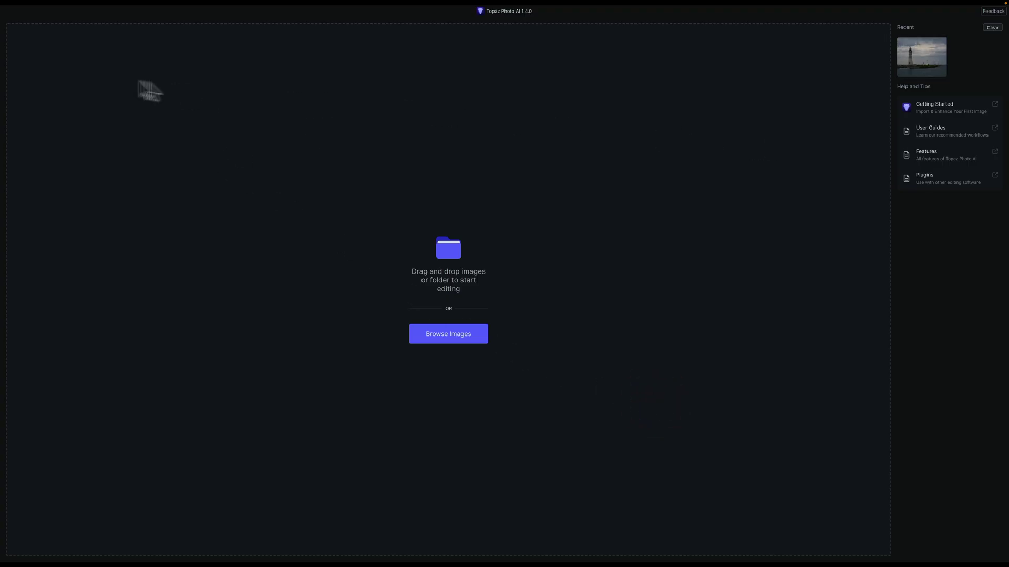
Quit Topaz Photo AI and, back in Adobe Bridge, compare the original NEF with the denoised DNG, leaving the DNG selected.
left_click(28, 3)
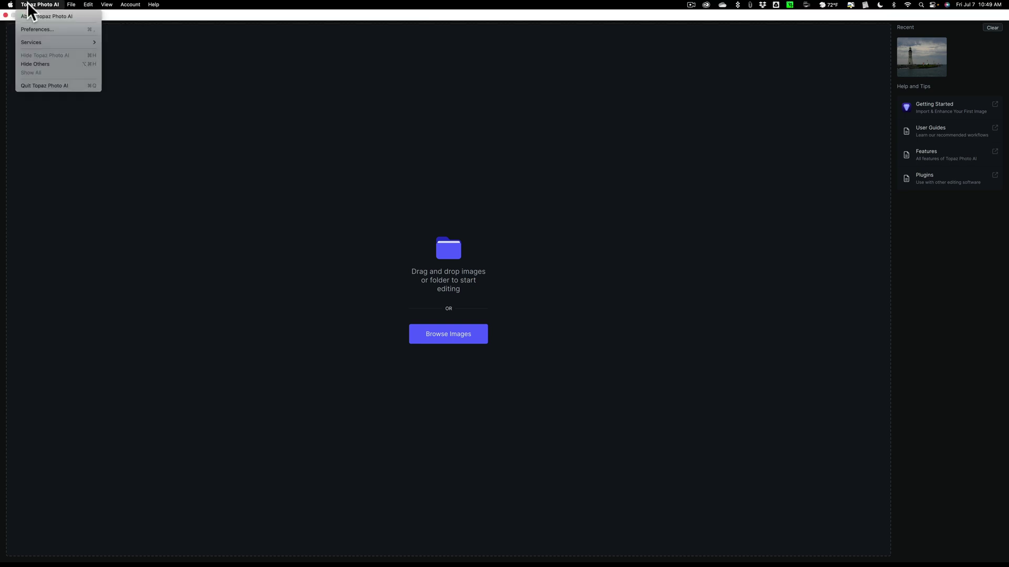
left_click(49, 82)
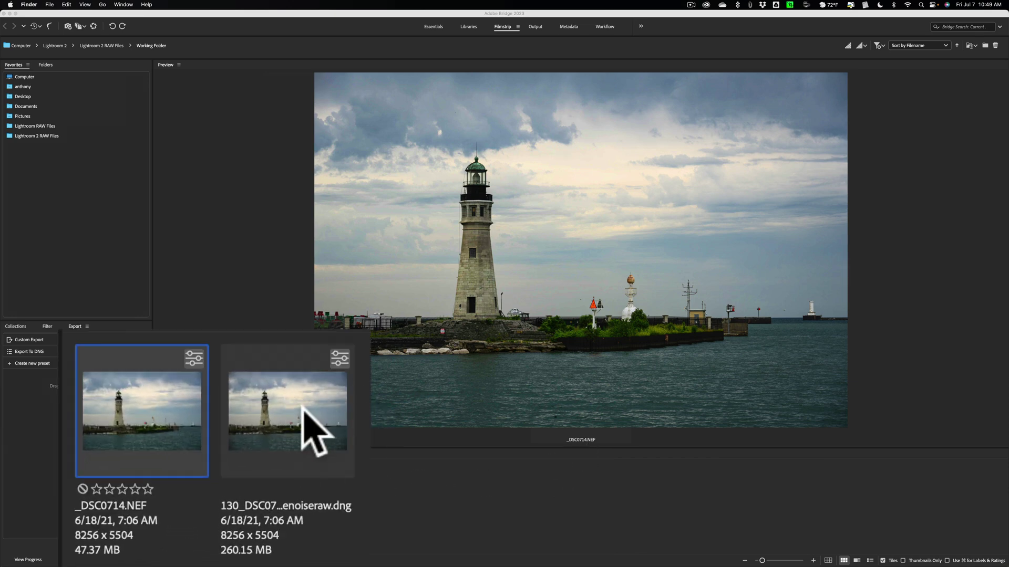
left_click(304, 428)
left_click(250, 420)
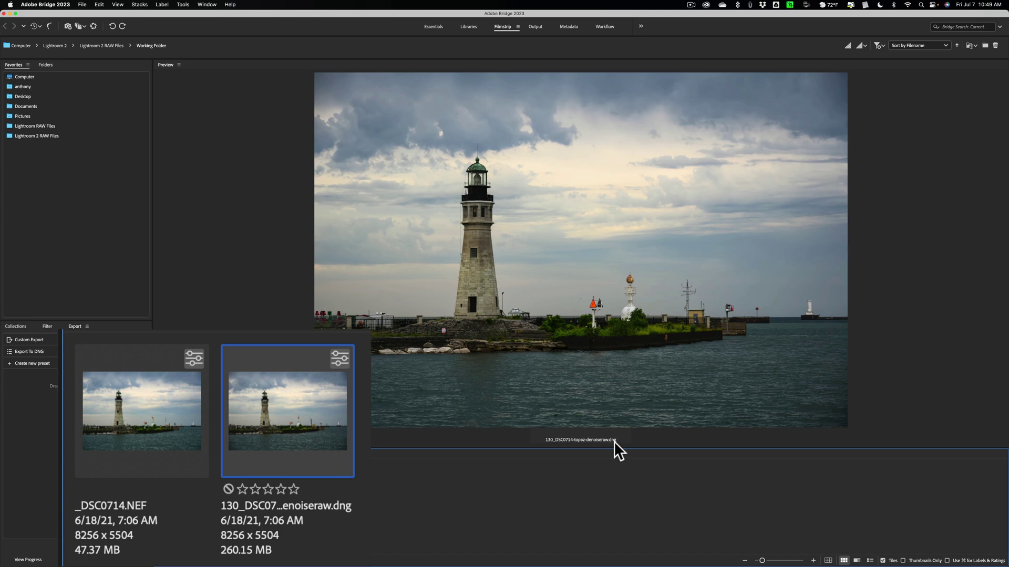
left_click(205, 393)
left_click(254, 404)
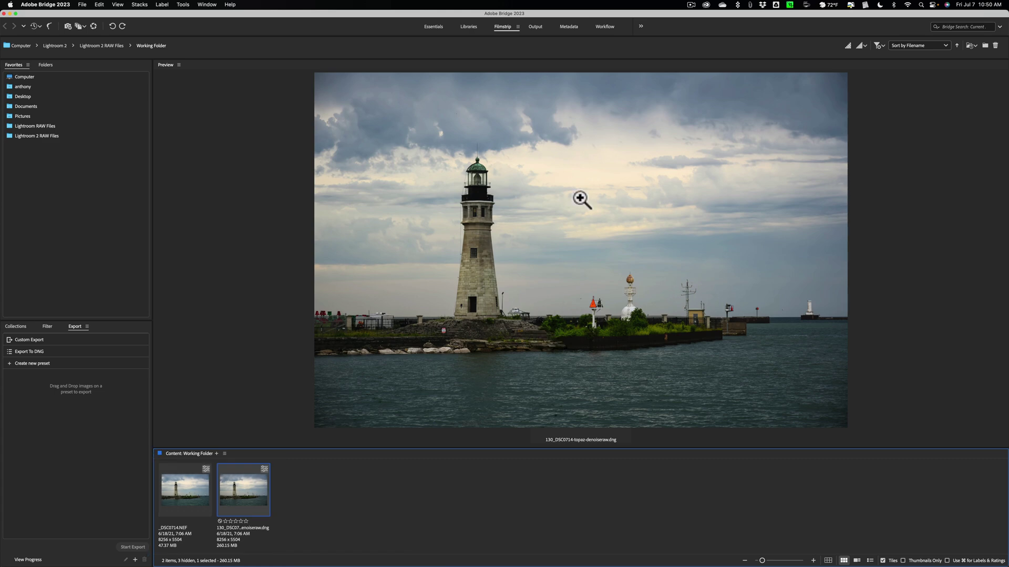
Examine which commands for opening the denoised DNG in other programs are offered from its preview, its thumbnail and the application's file commands.
right_click(564, 180)
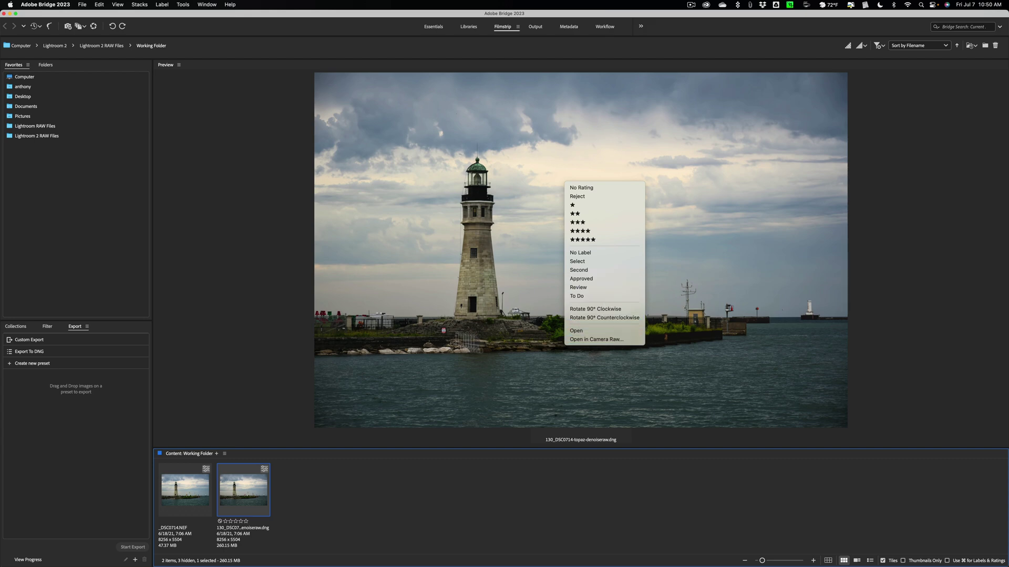
left_click(244, 492)
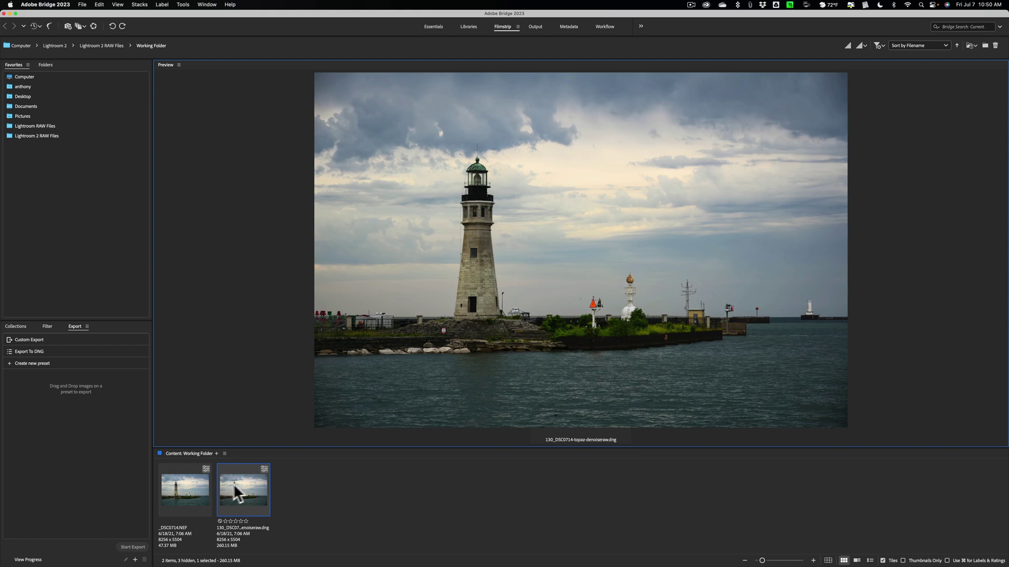
right_click(236, 484)
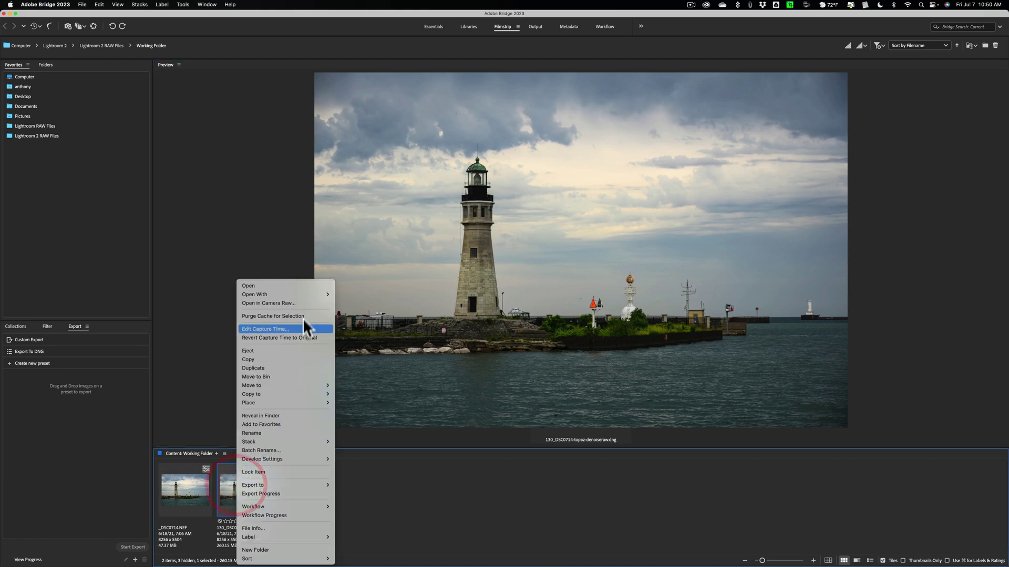
left_click(227, 500)
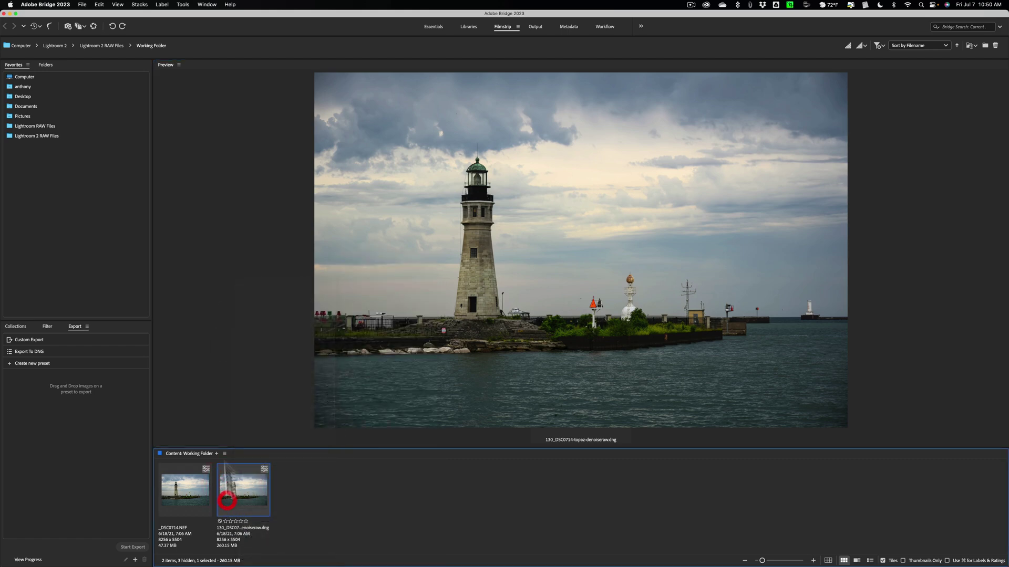
left_click(102, 2)
mouse_move(128, 3)
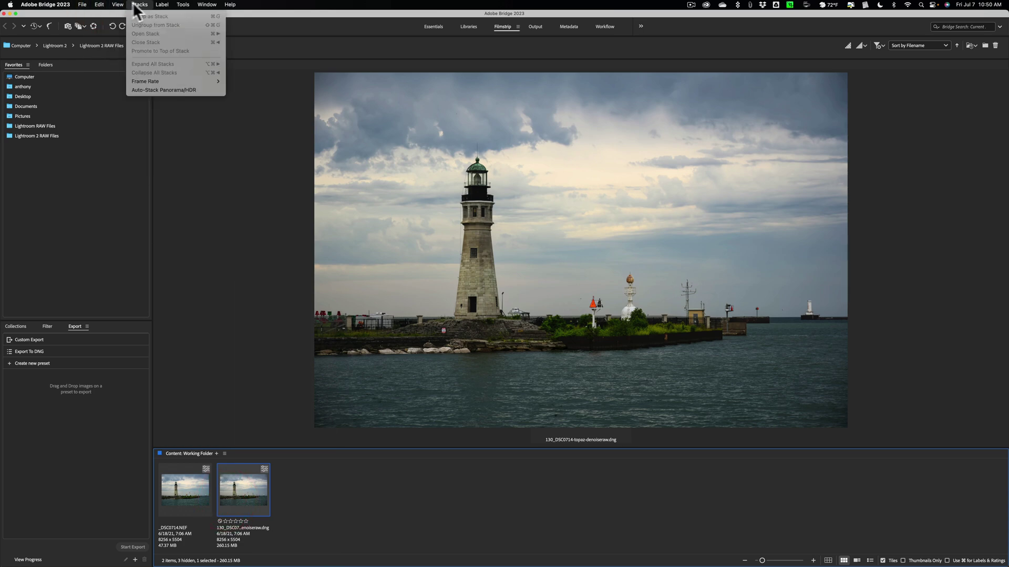
mouse_move(79, 2)
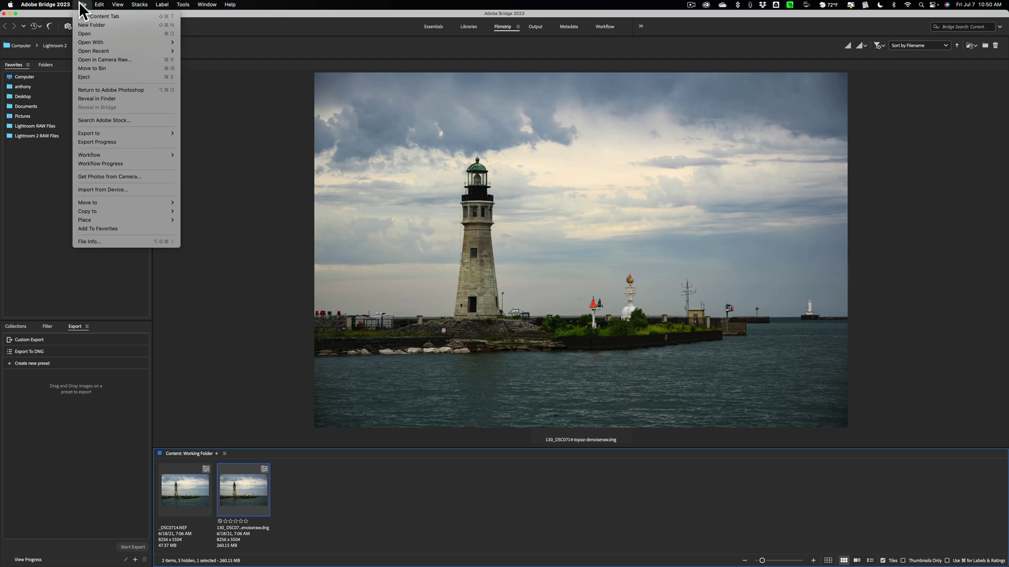
mouse_move(35, 63)
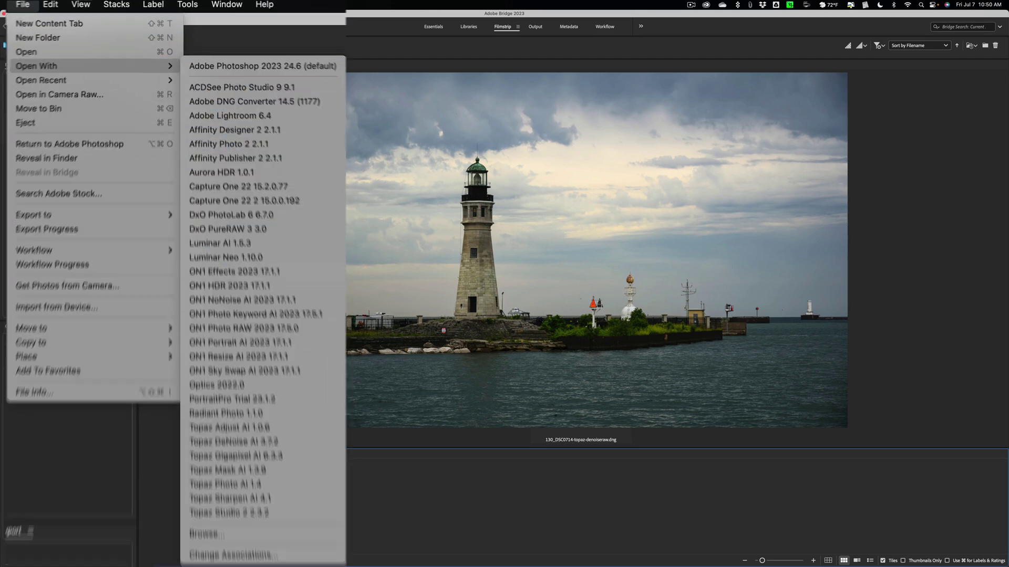
left_click(312, 154)
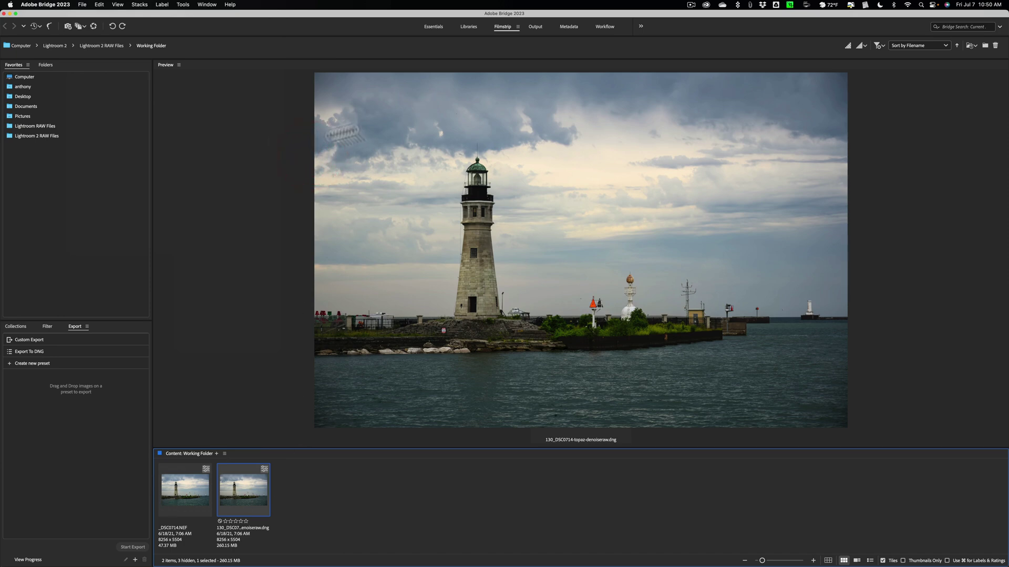